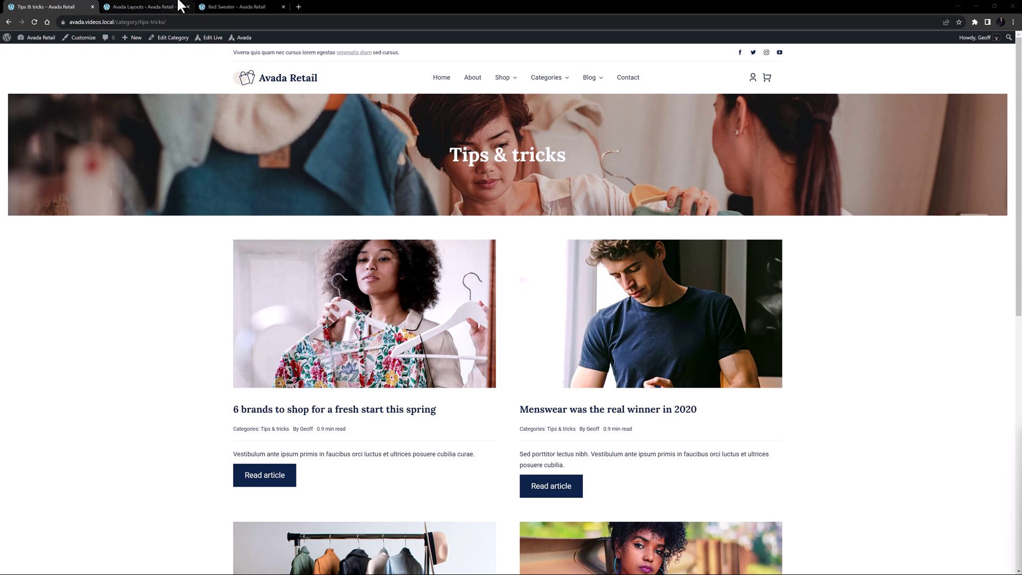
Bring up the Avada Layouts page and find the Blog Archives layout using Page PTB and Blog Archives Content
left_click(159, 6)
scroll(163, 242, "down", 3)
scroll(163, 241, "down", 8)
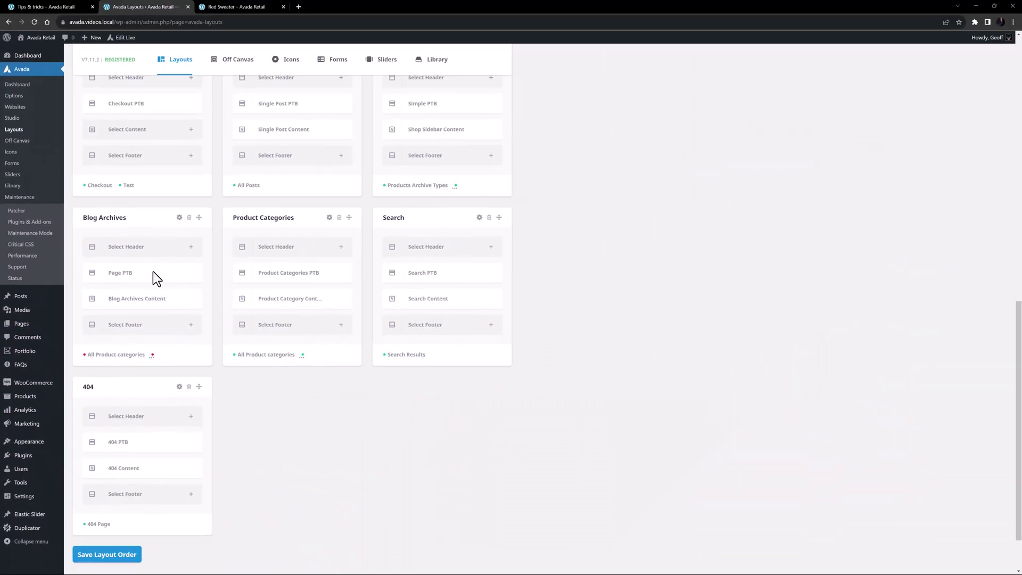
left_click(150, 358)
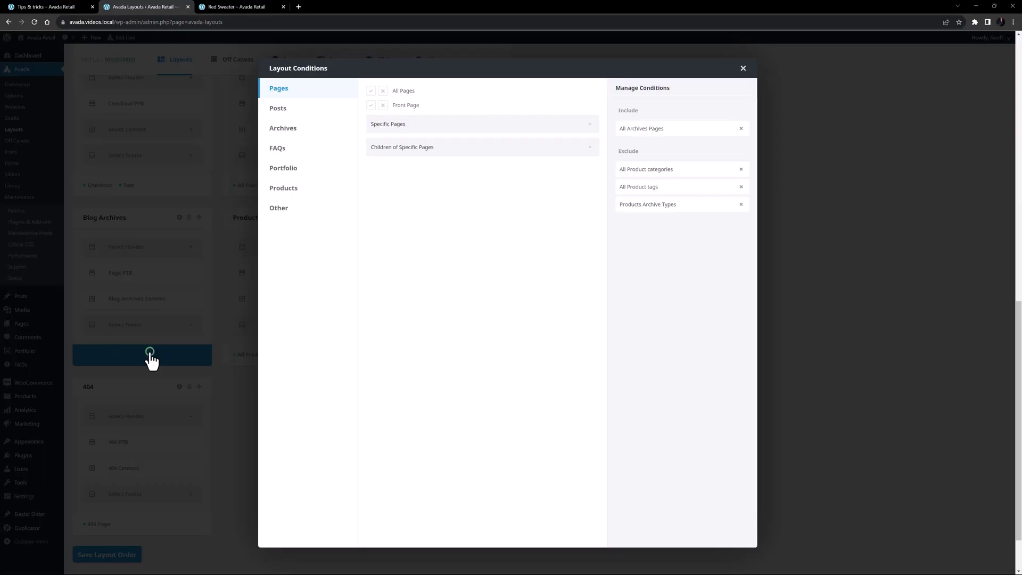
left_click(277, 130)
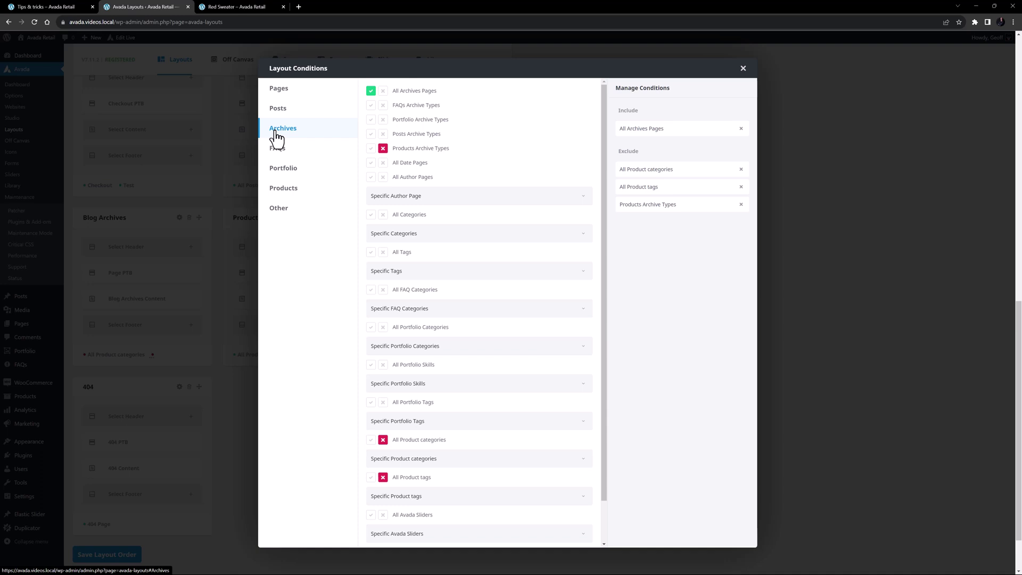
left_click(743, 68)
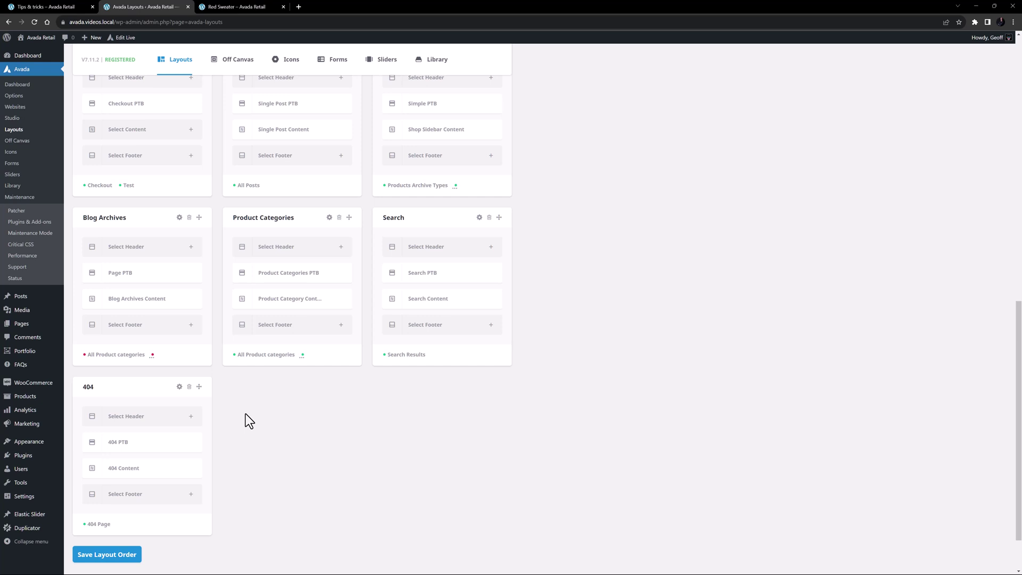
Delete the Blog Archives layout from the Layouts page, confirming with Delete Layout
left_click(189, 217)
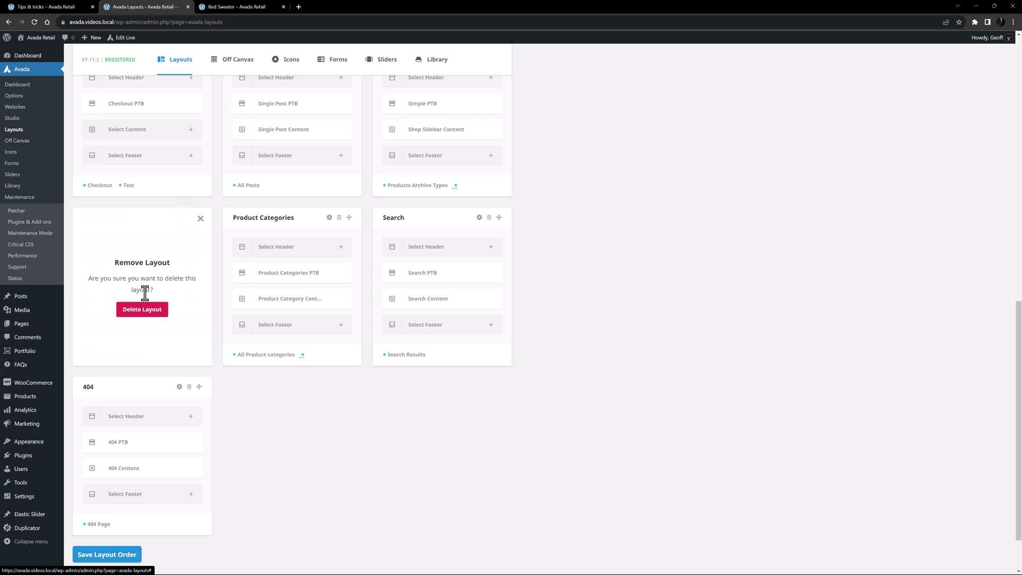
left_click(139, 309)
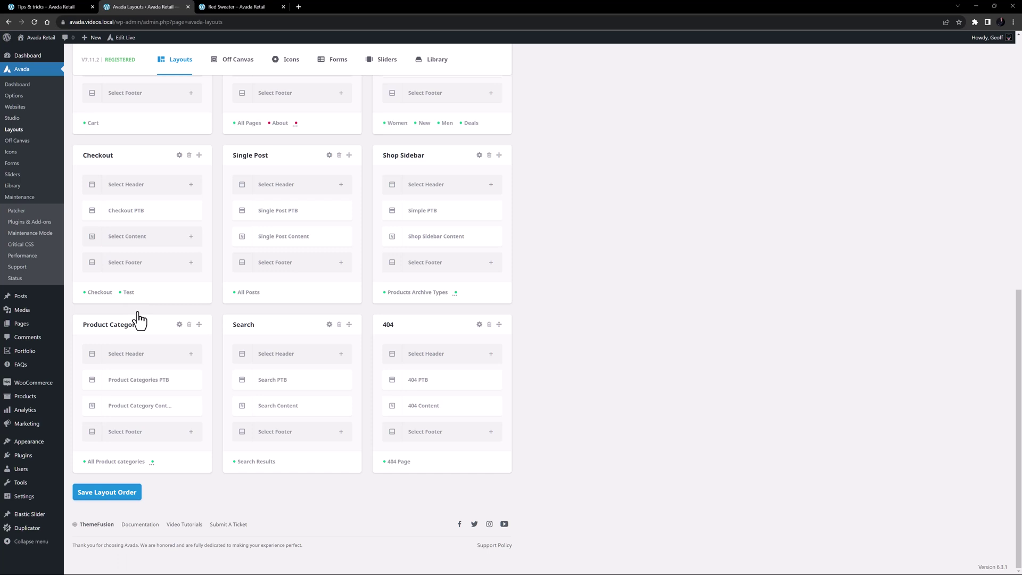
Review the Tips & tricks category page's default breadcrumb title and single-column post listing
left_click(59, 7)
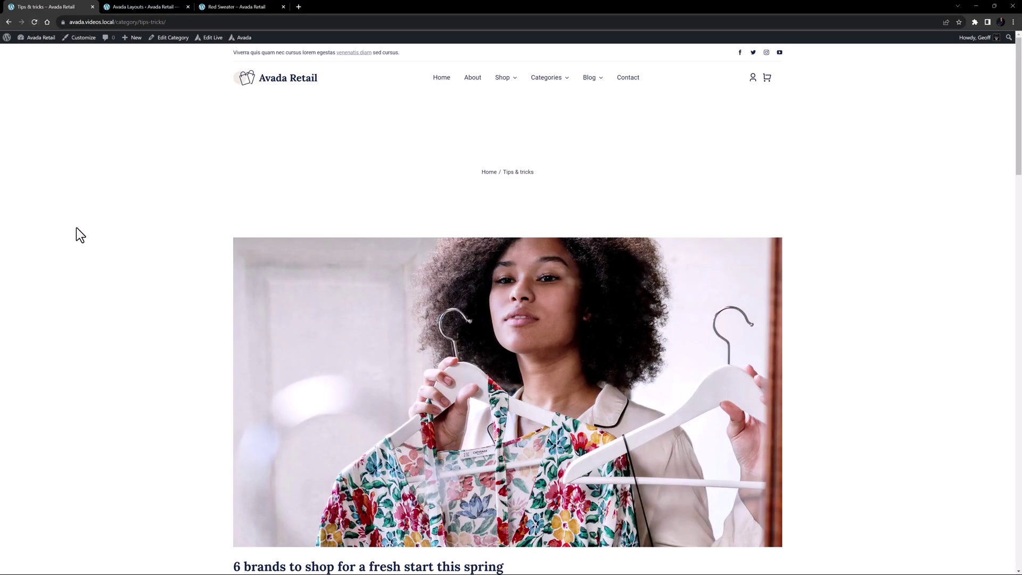
scroll(76, 228, "down", 5)
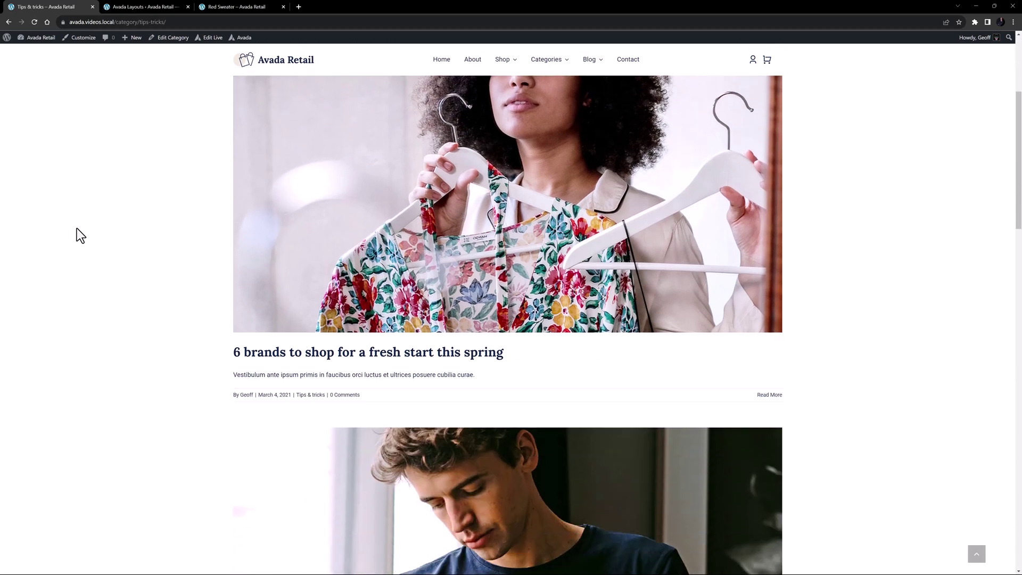
scroll(76, 228, "up", 5)
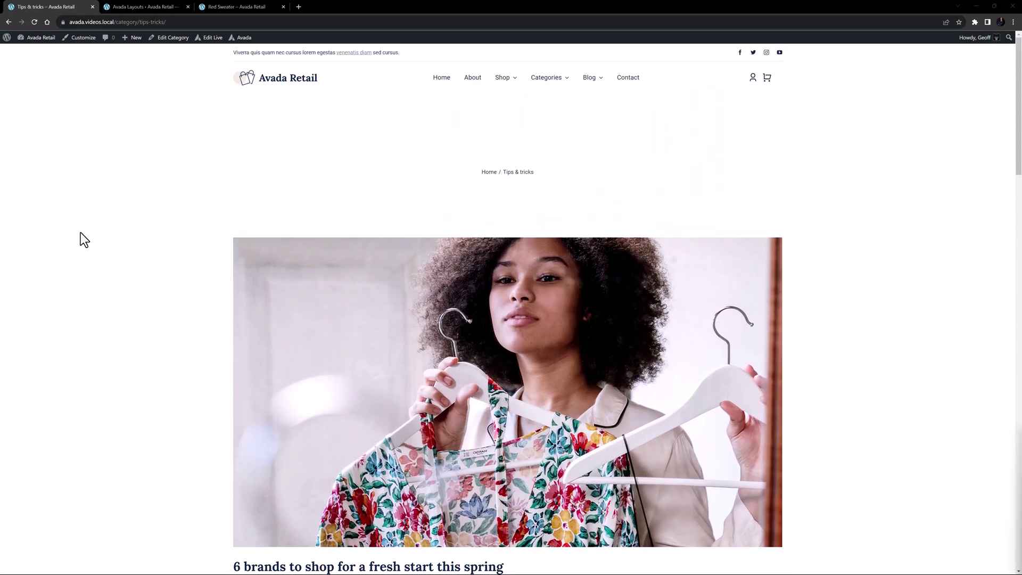
Create a new layout named 'Blog Archives' on the Avada Layouts page
left_click(160, 6)
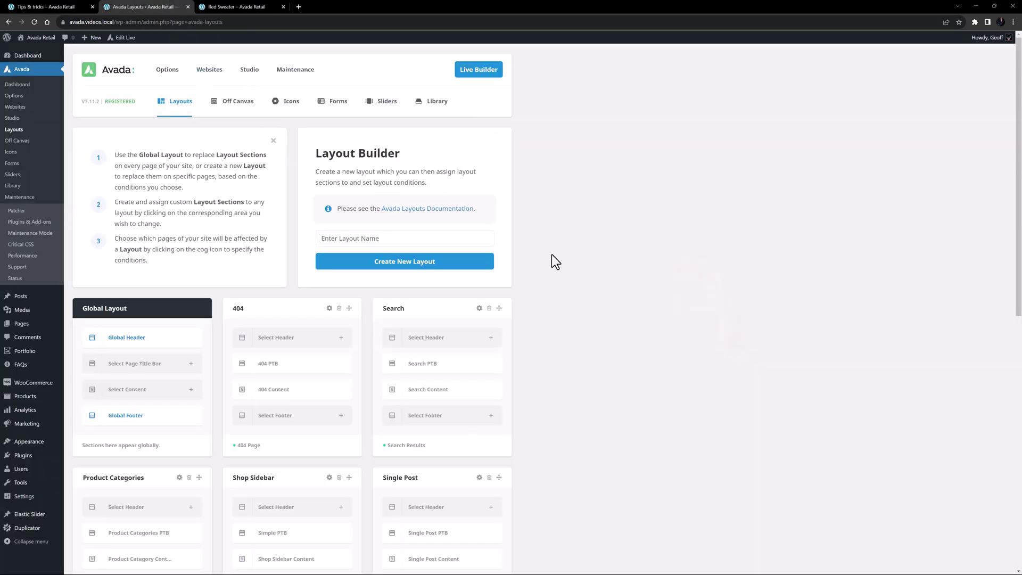
left_click(434, 240)
type("Blog Archives")
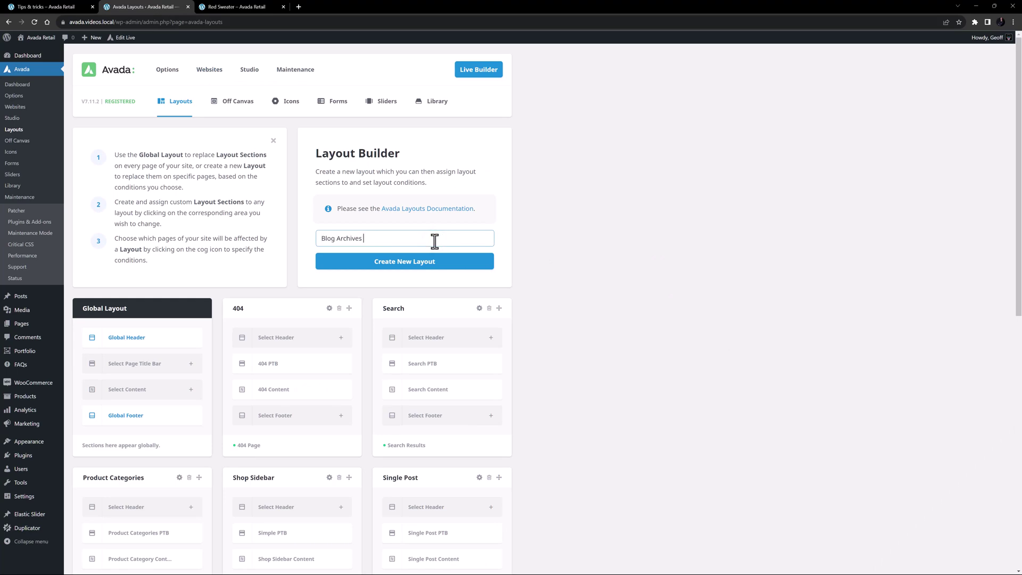
left_click(400, 270)
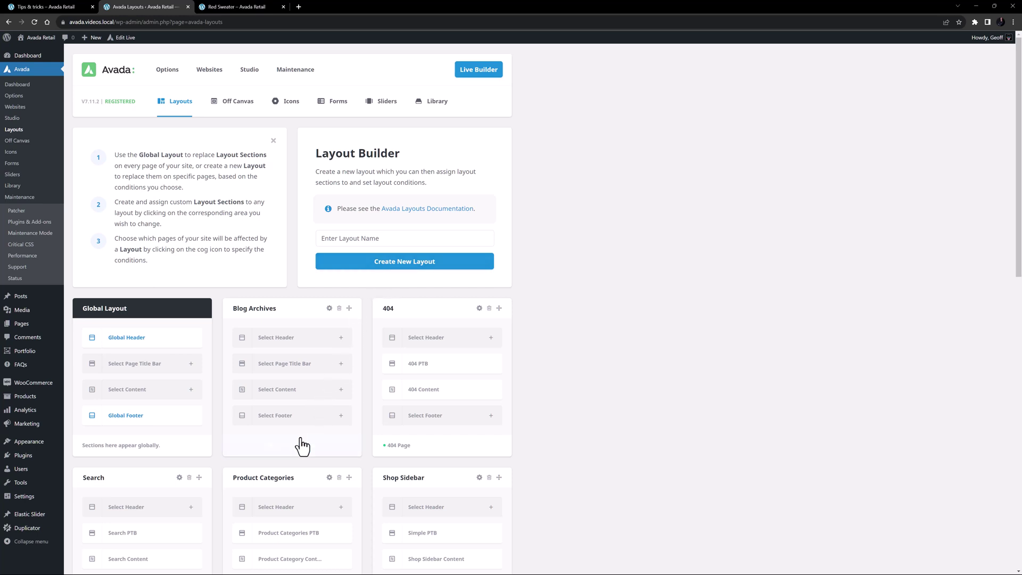
Apply Blog Archives to All Archives Pages, excluding Products Archive Types, All Product categories and All Product tags
mouse_move(298, 452)
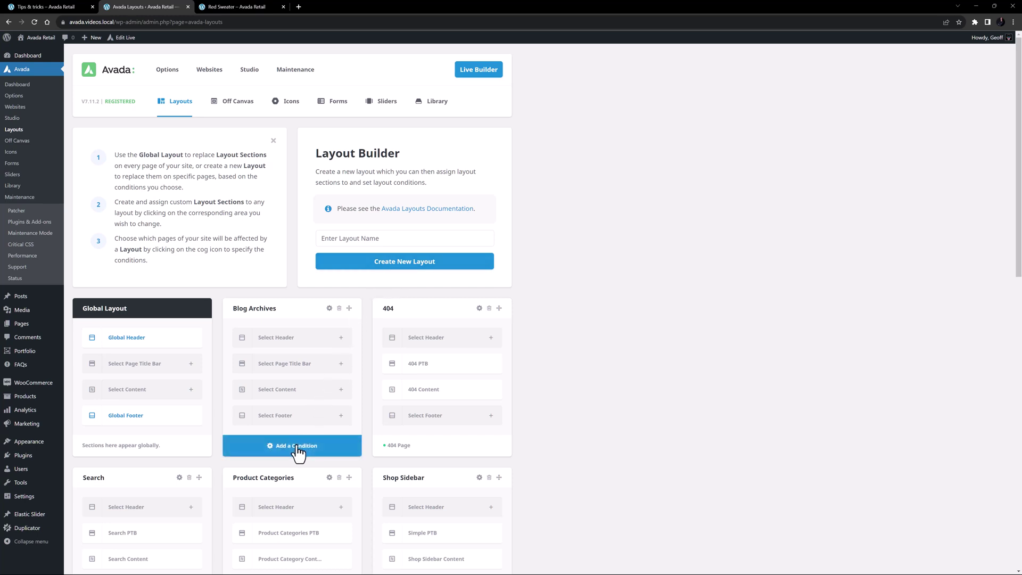
left_click(326, 449)
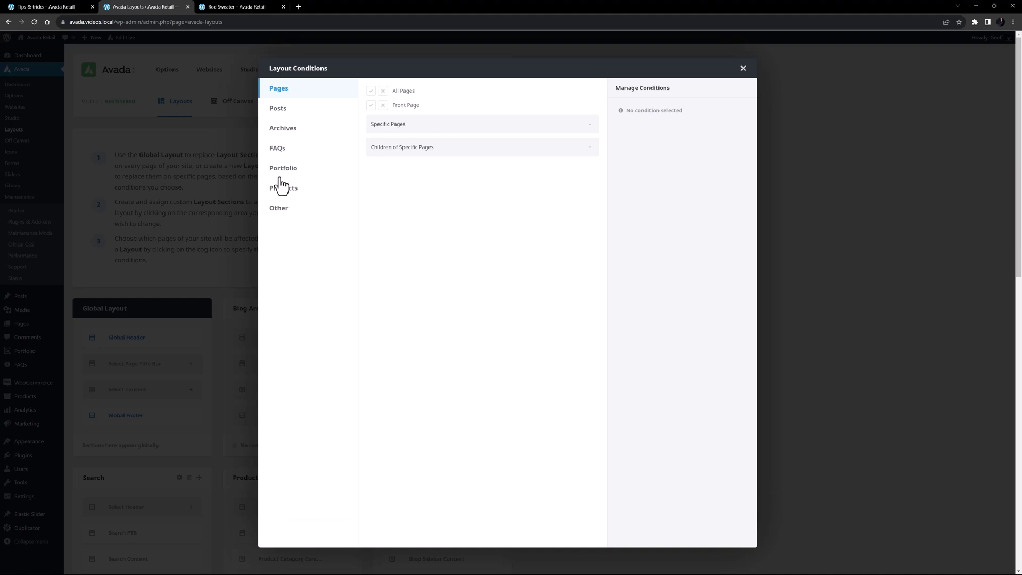
left_click(283, 137)
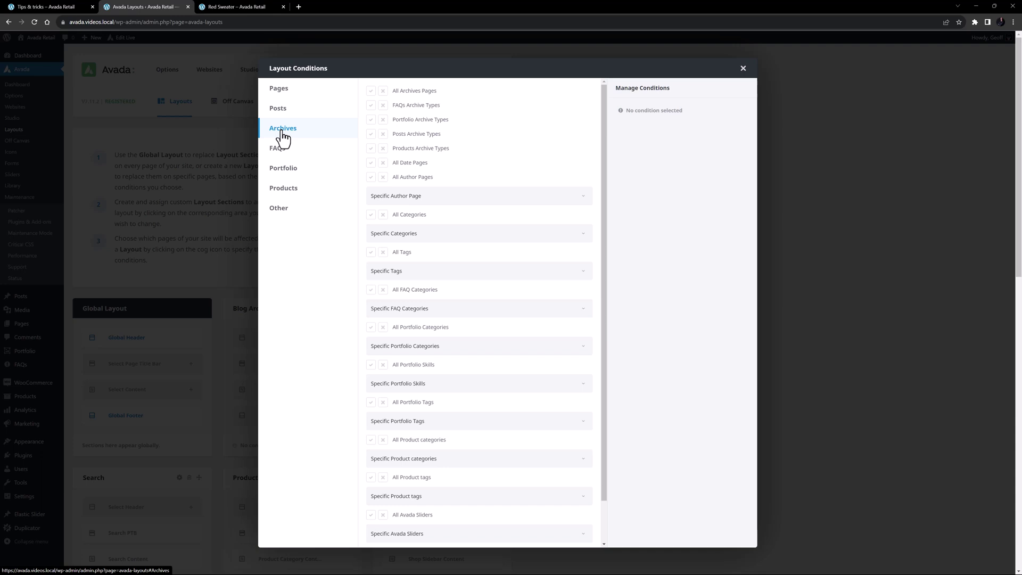
left_click(371, 91)
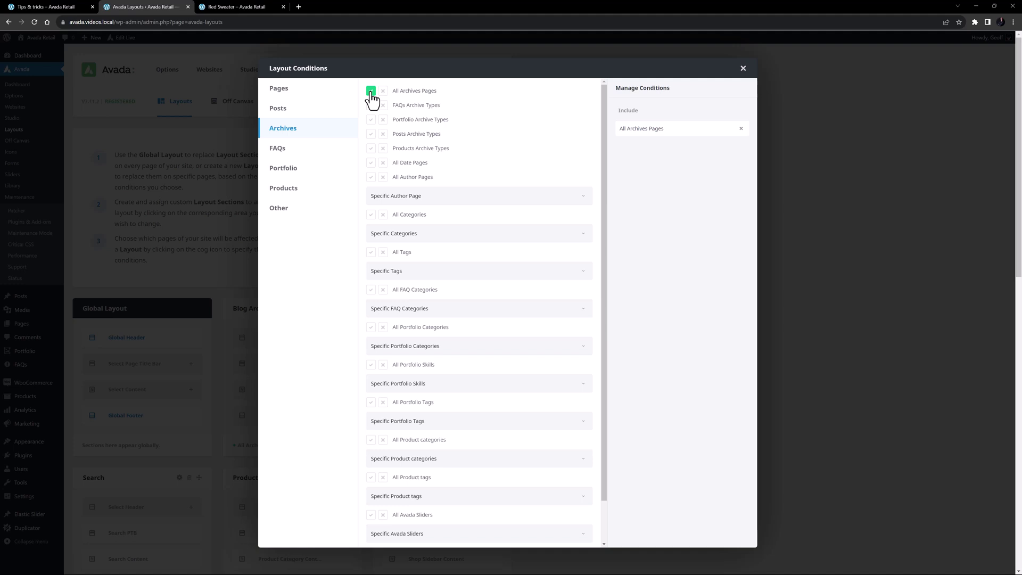
left_click(382, 148)
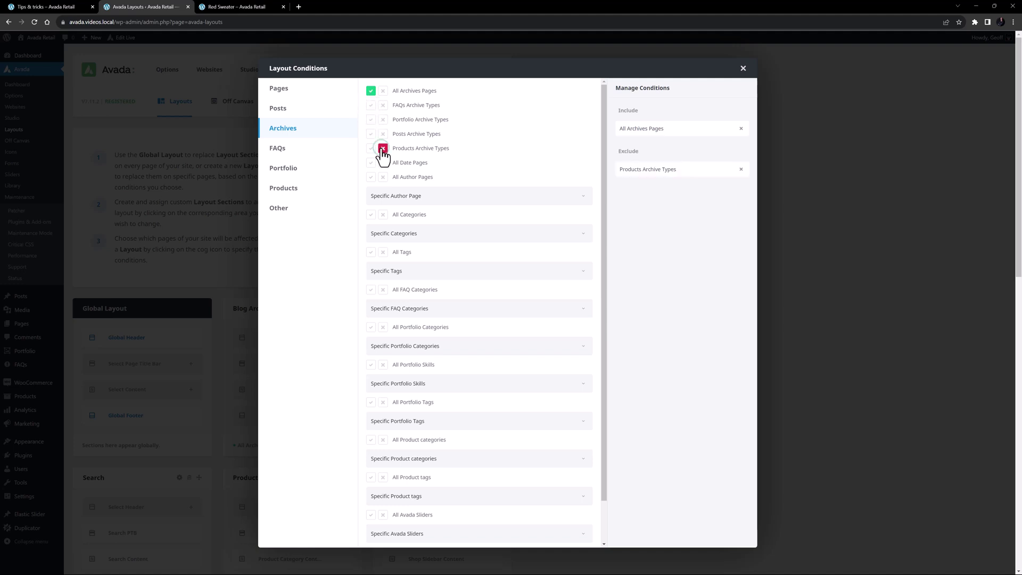
left_click(383, 439)
left_click(383, 477)
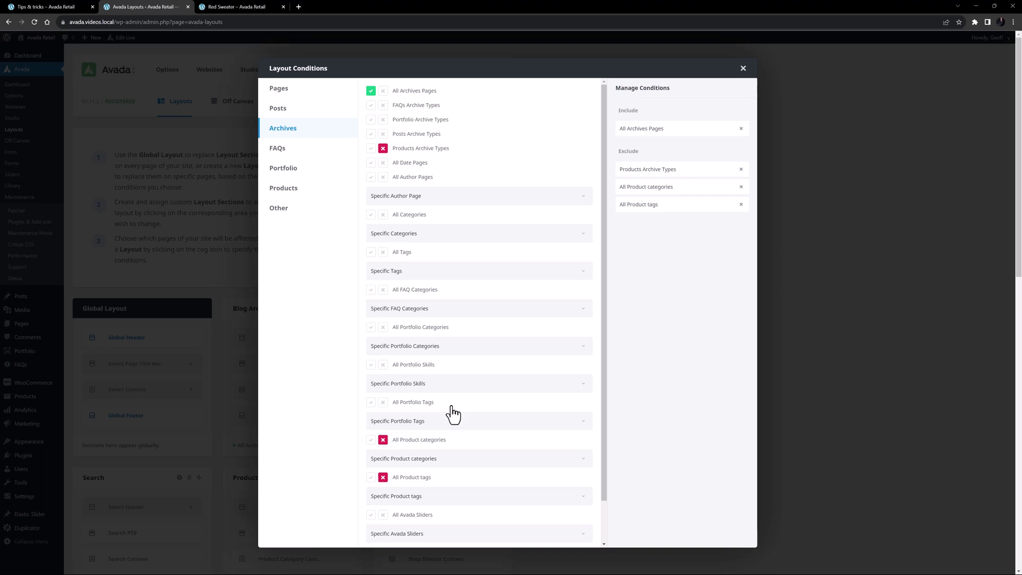
left_click(743, 68)
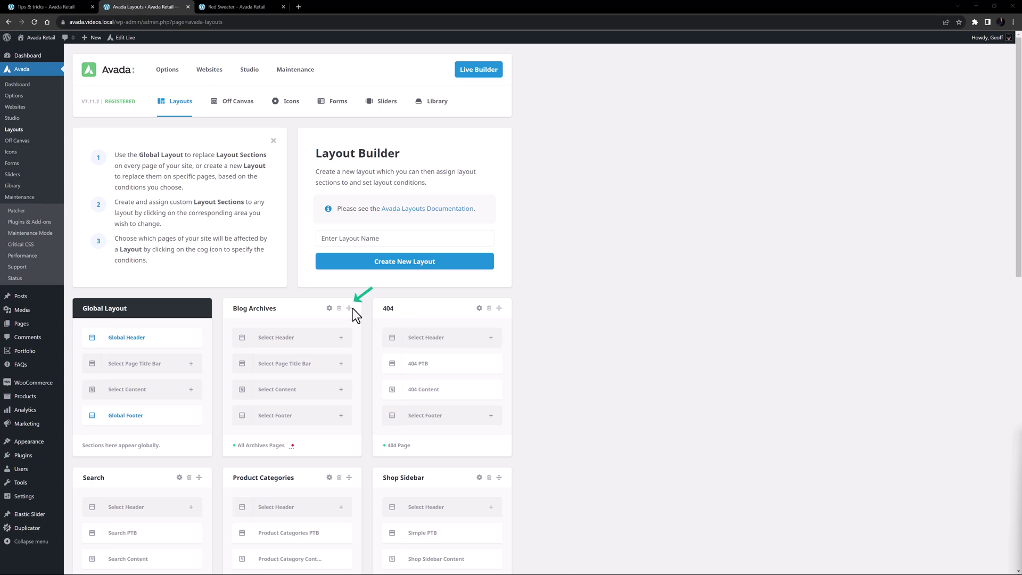
Move the Blog Archives card down into the third column beside the Cart and Shop cards
left_click_drag(349, 308, 502, 311)
scroll(349, 314, "down", 3)
scroll(454, 422, "down", 4)
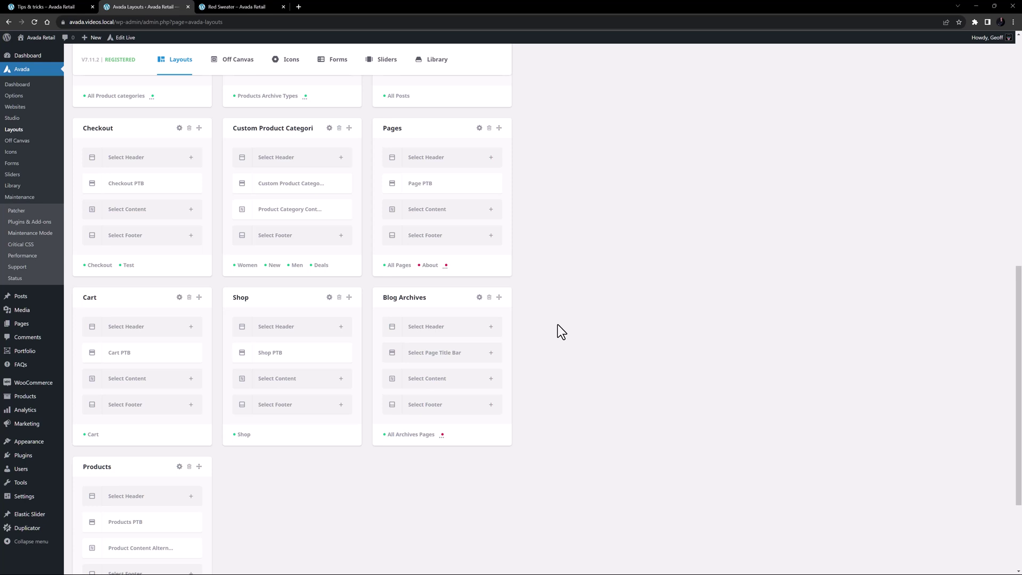
Assign the existing Page PTB section as the Blog Archives layout's title bar
left_click(443, 352)
left_click(461, 322)
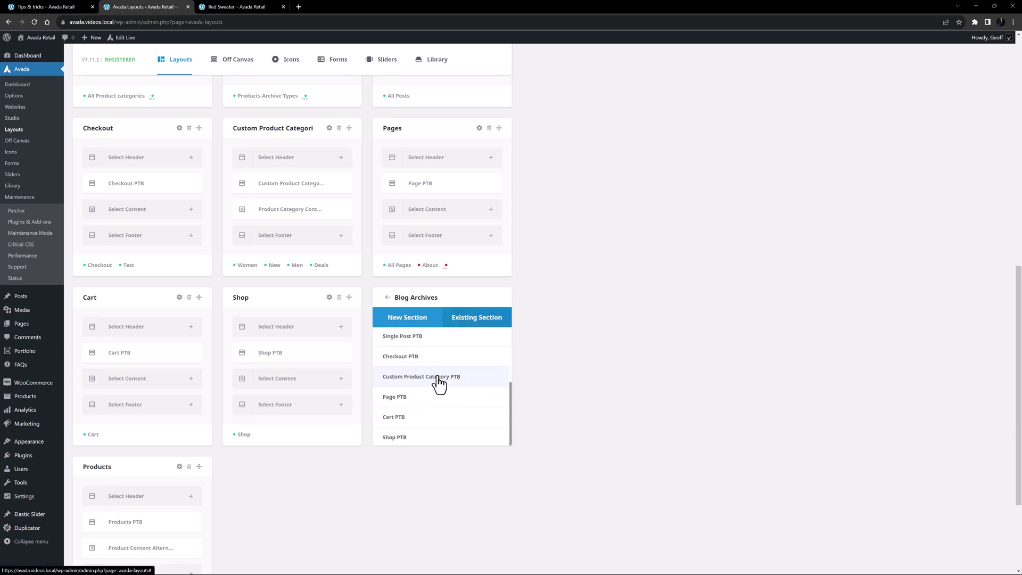
left_click(422, 400)
Assign Blog Archives Content as the layout's content and open it in new builder tabs
left_click(422, 381)
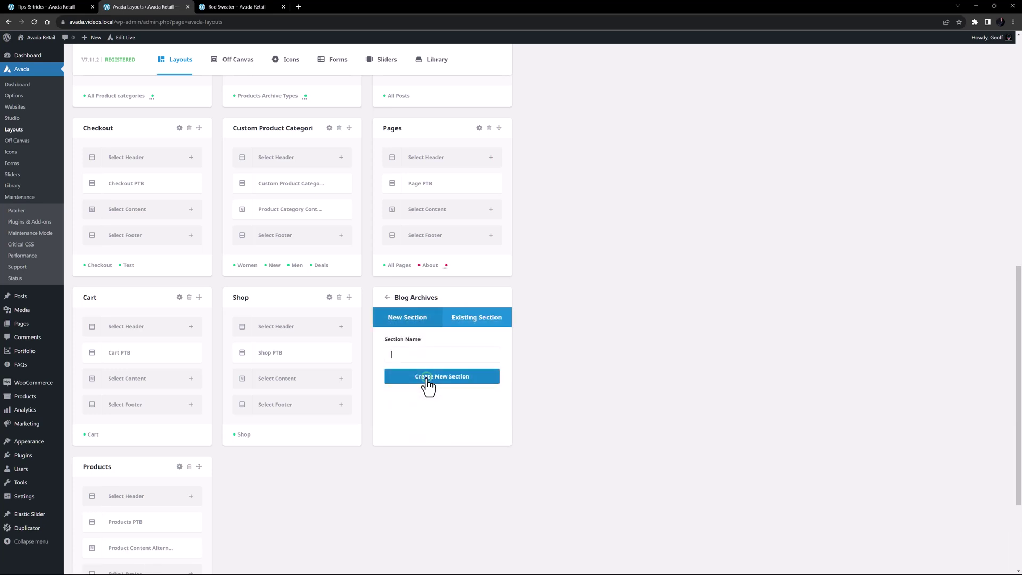
left_click(455, 320)
left_click(409, 418)
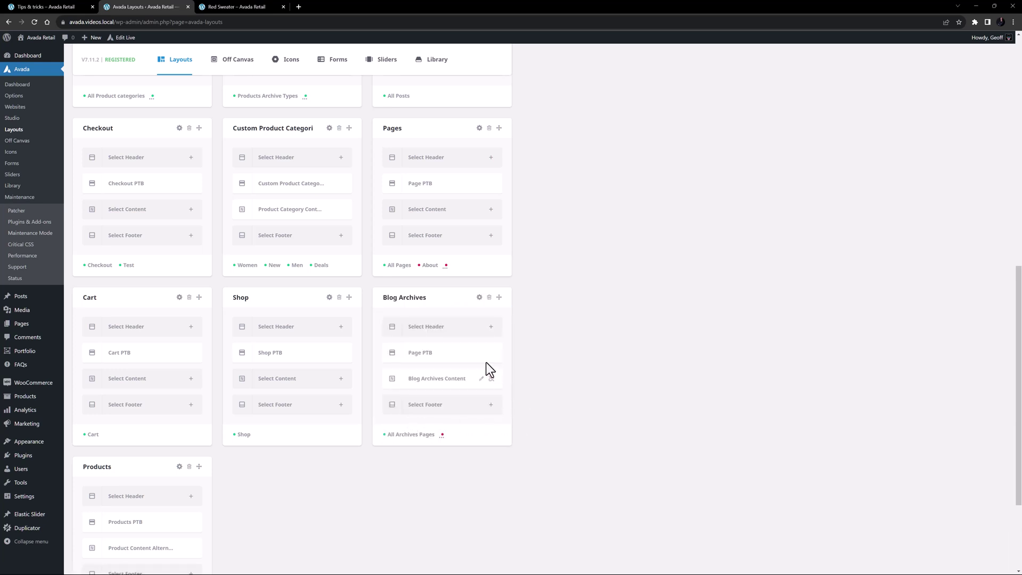
middle_click(481, 379)
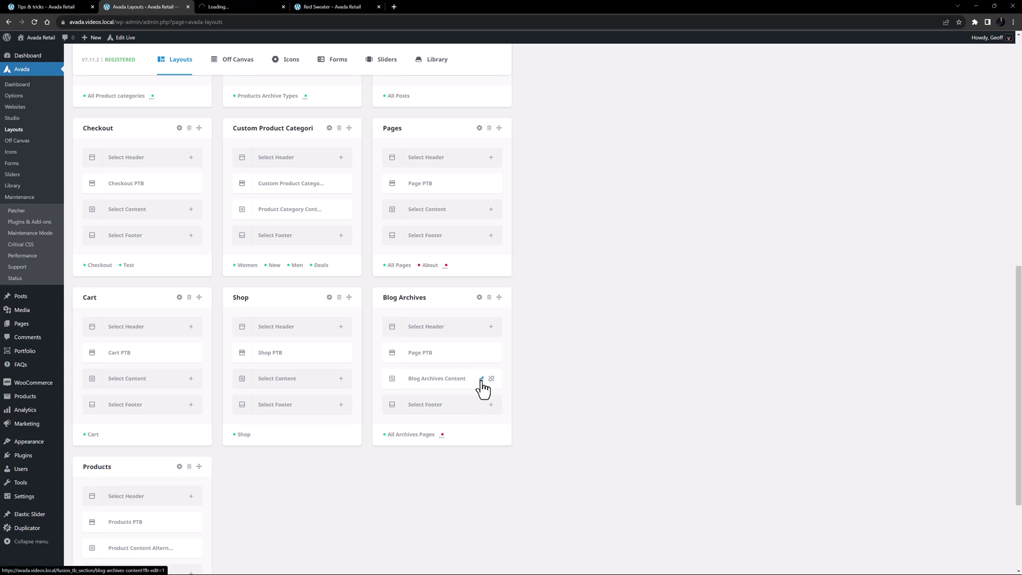
middle_click(481, 379)
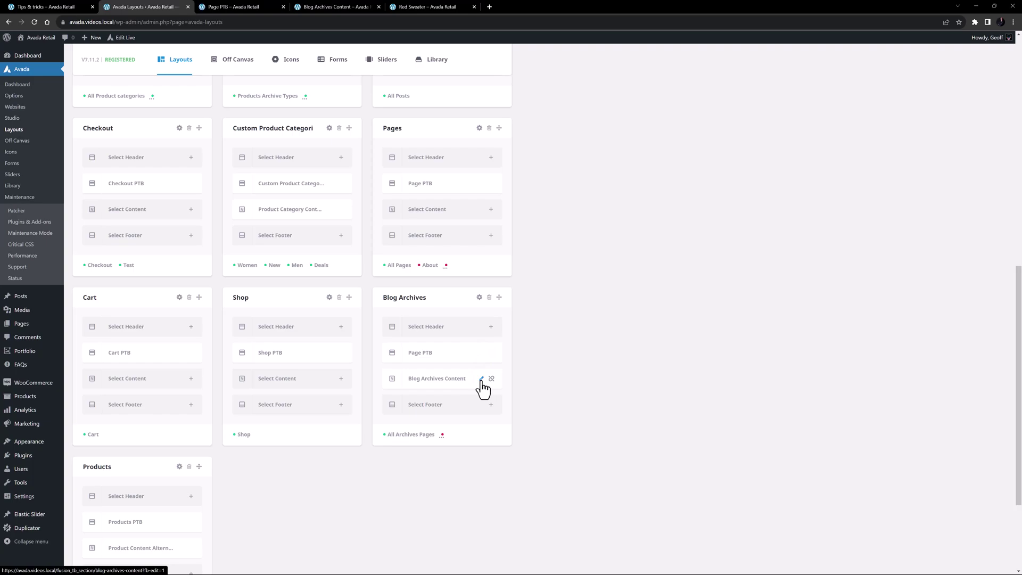
In Page PTB, show the Archives container's background image using the dynamic Featured Image with fallback URL
left_click(216, 7)
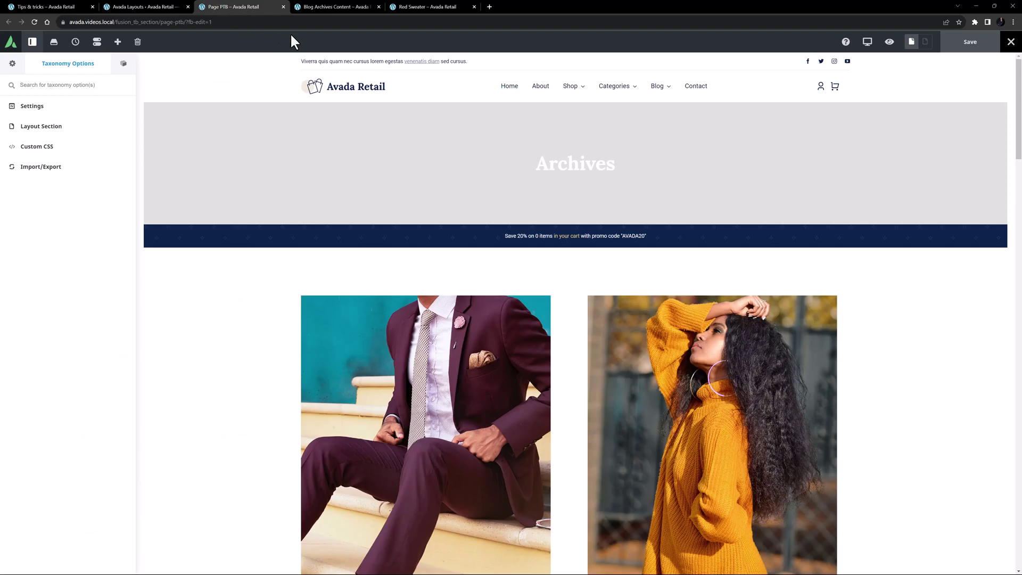
left_click(980, 115)
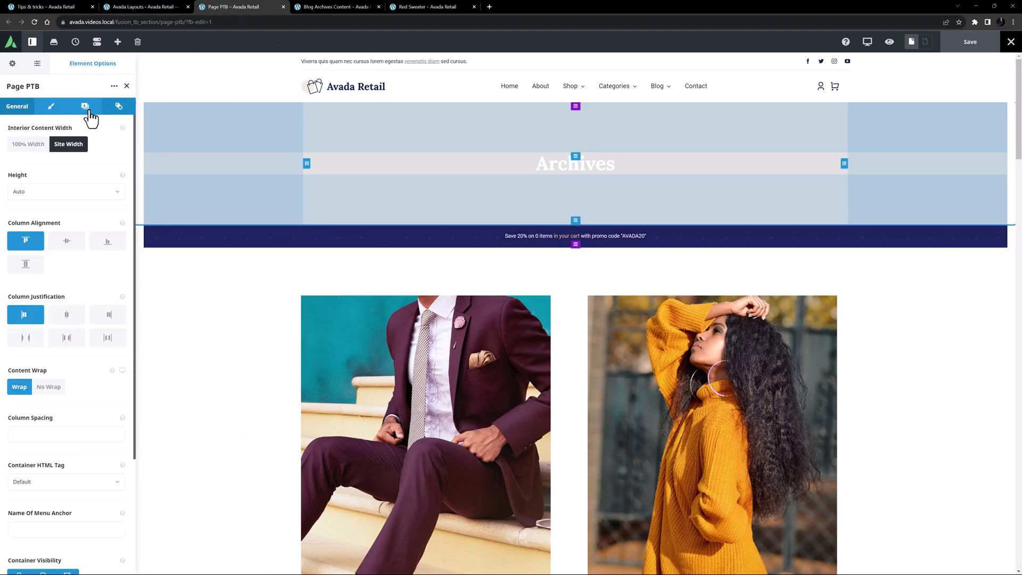
left_click(85, 106)
left_click(57, 150)
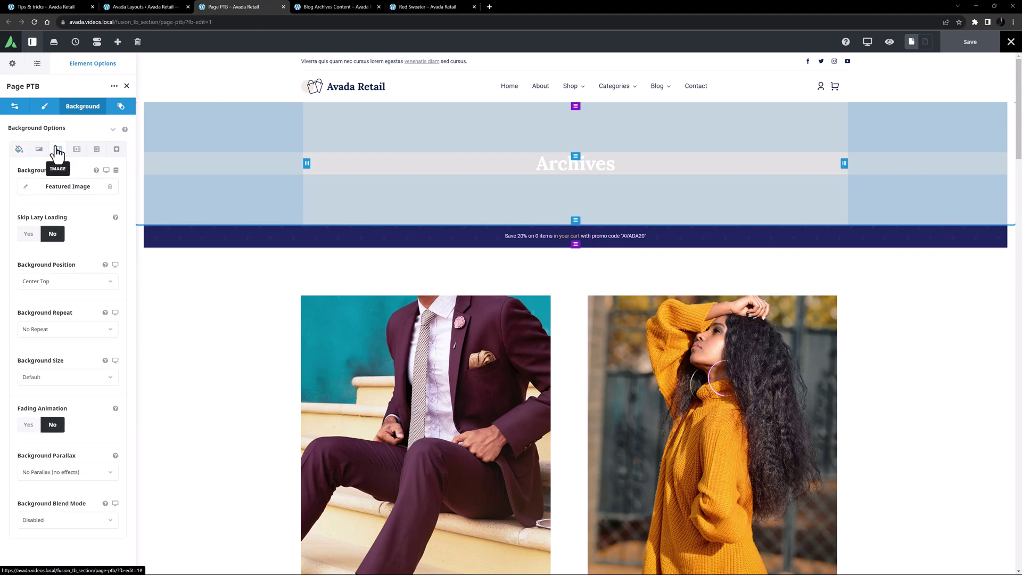
left_click(25, 186)
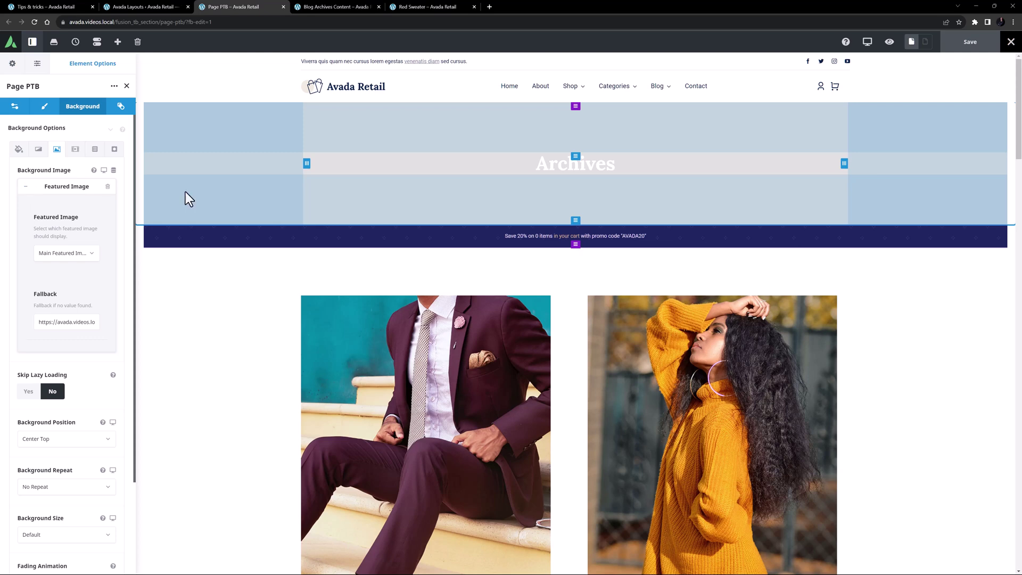
Replace the Title element's dynamic text with the Page Title Bar Heading source, previewing 'Archives'
left_click(568, 164)
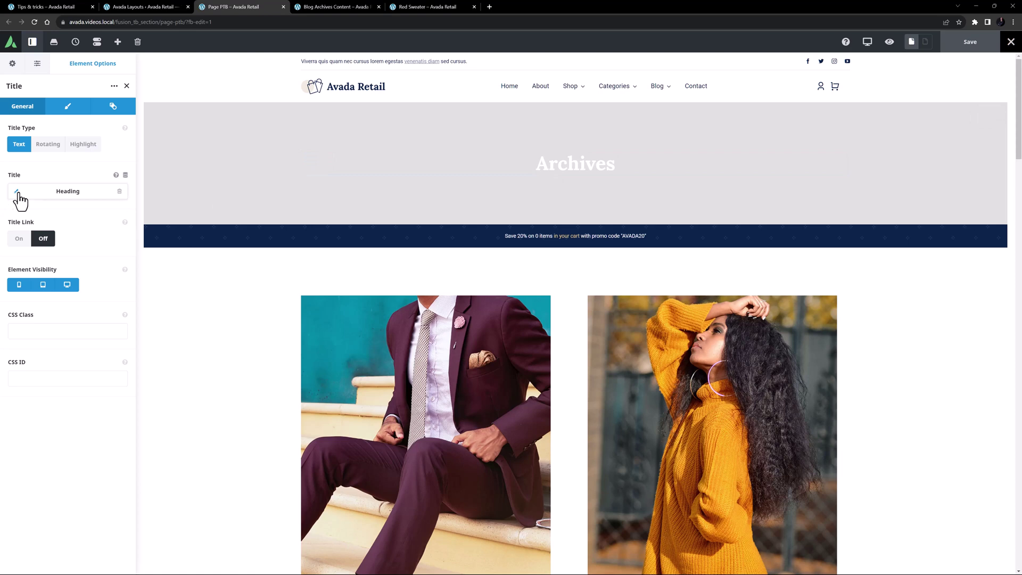
left_click(120, 192)
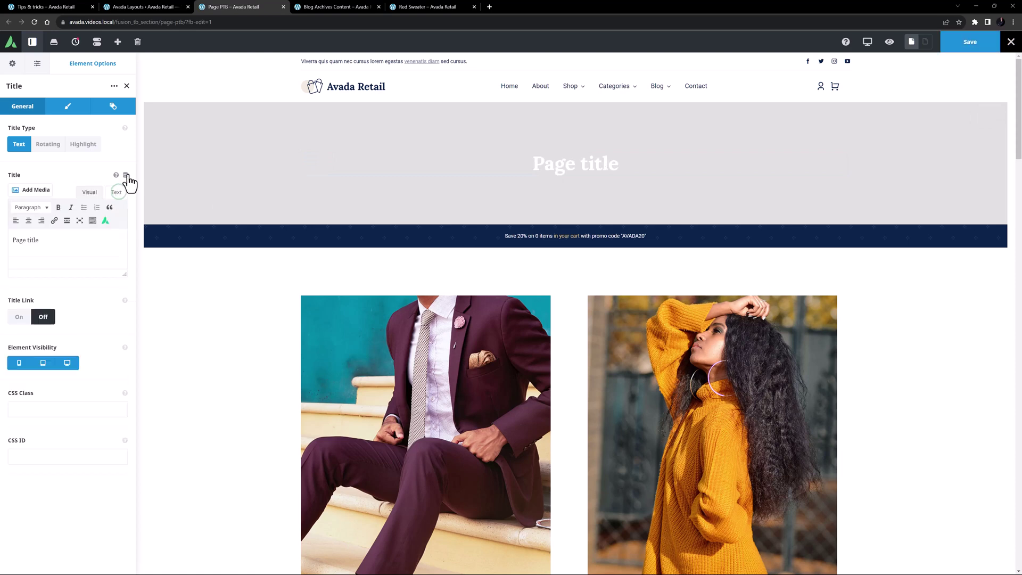
left_click(127, 175)
scroll(64, 245, "down", 10)
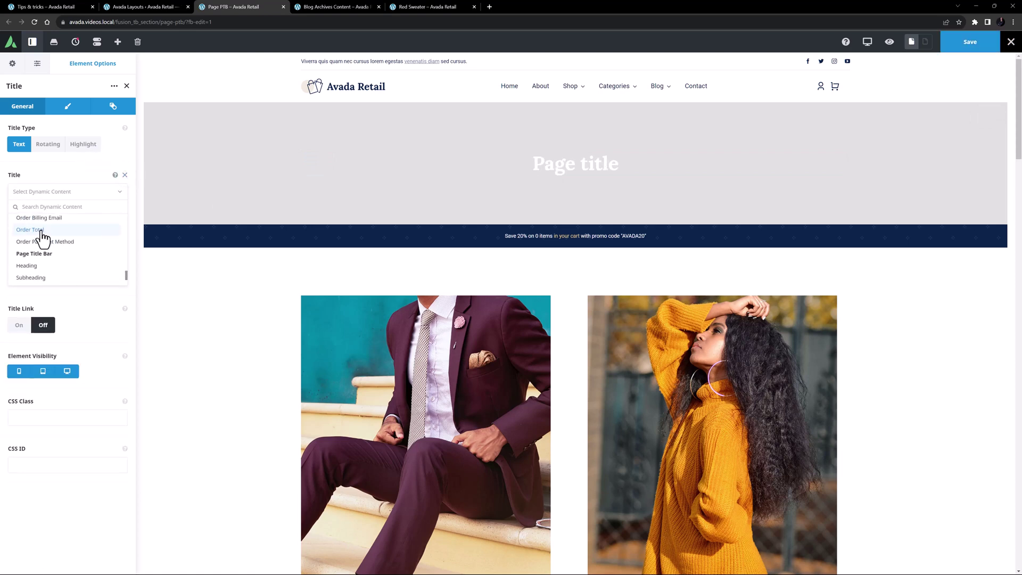
left_click(35, 265)
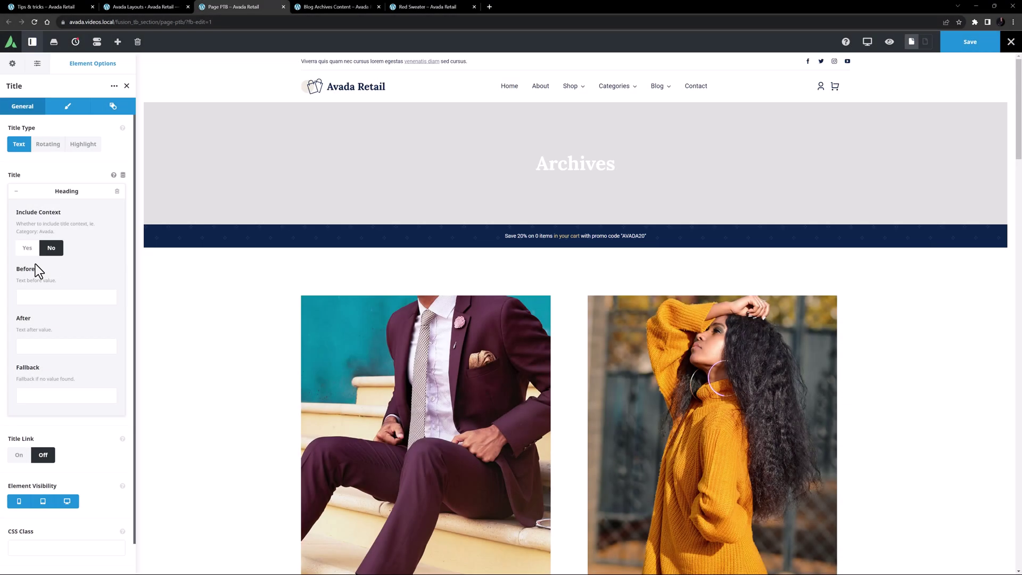
Save Page PTB and open the Blog layout 3 post card from Blog Archives Content's Post Card Archives element
left_click(958, 47)
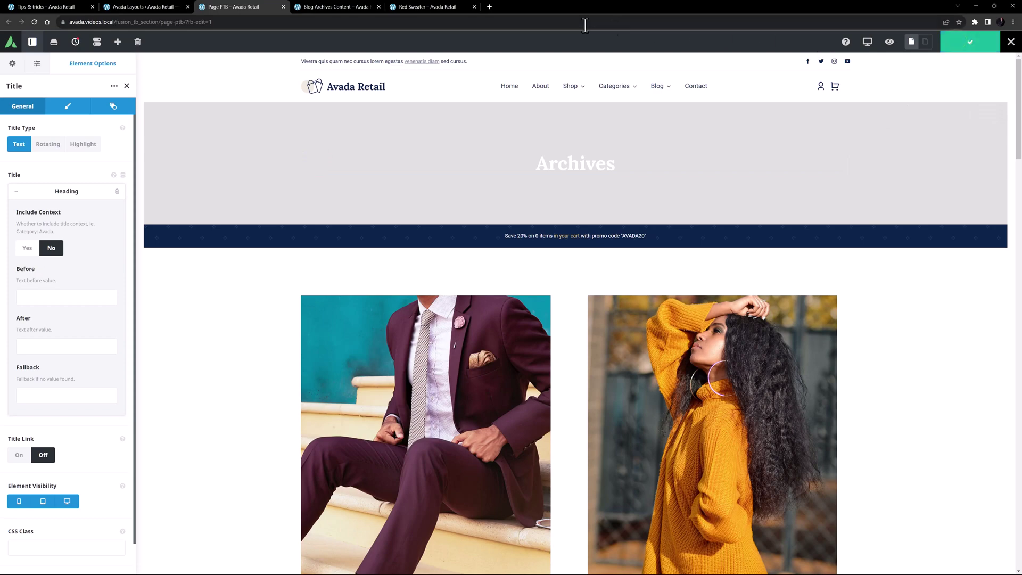
left_click(341, 6)
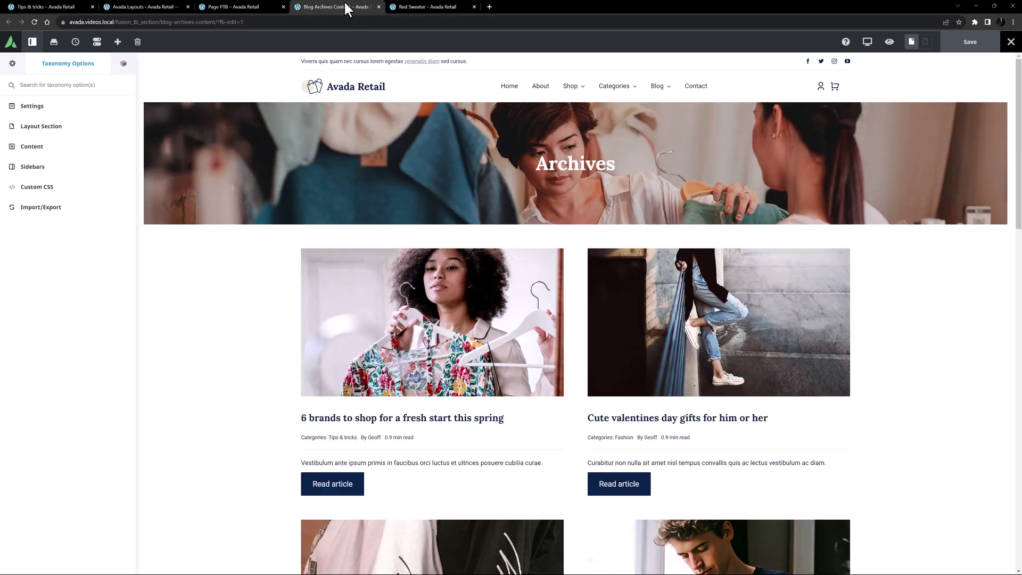
scroll(522, 394, "down", 6)
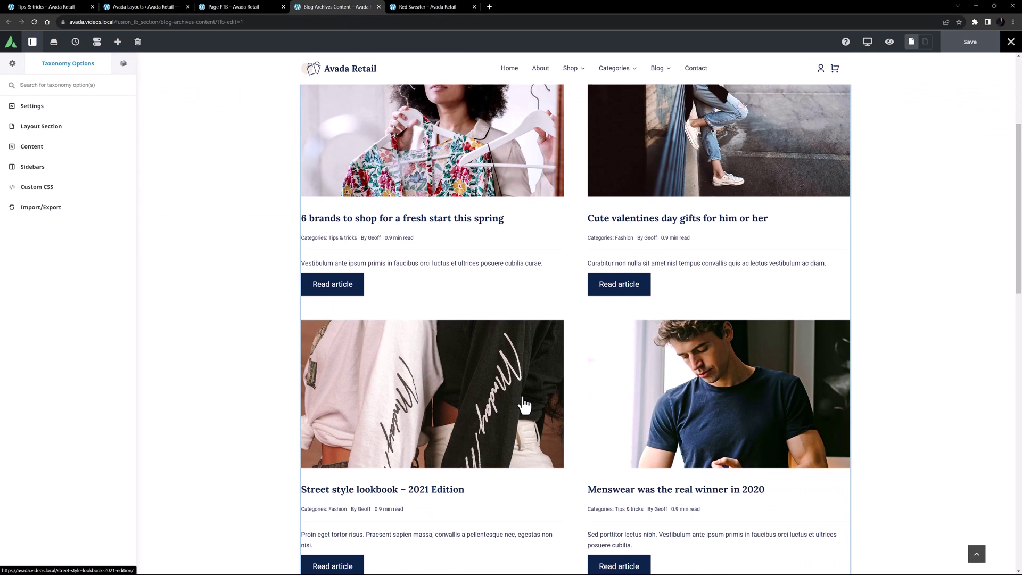
scroll(528, 400, "down", 2)
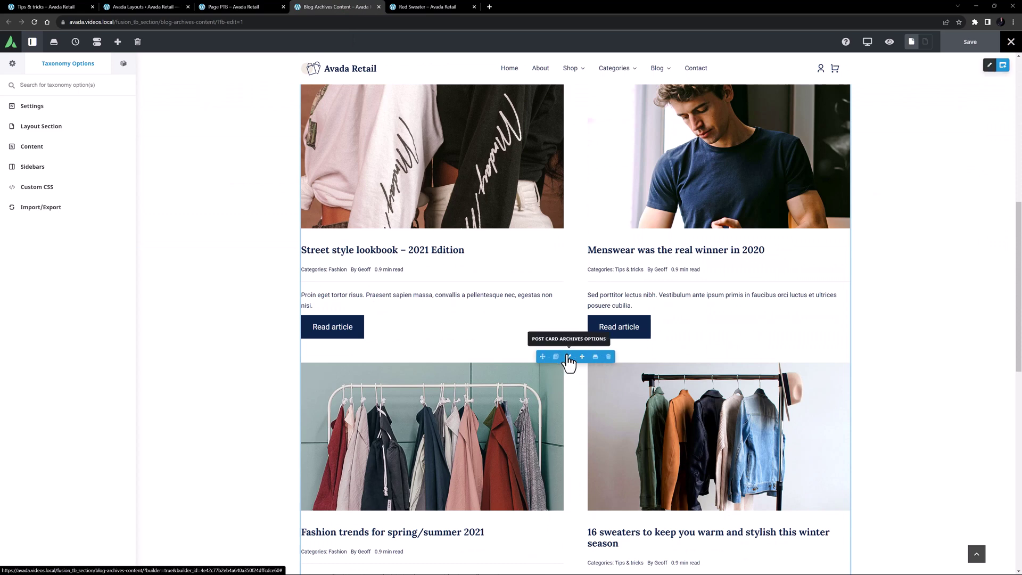
left_click(567, 357)
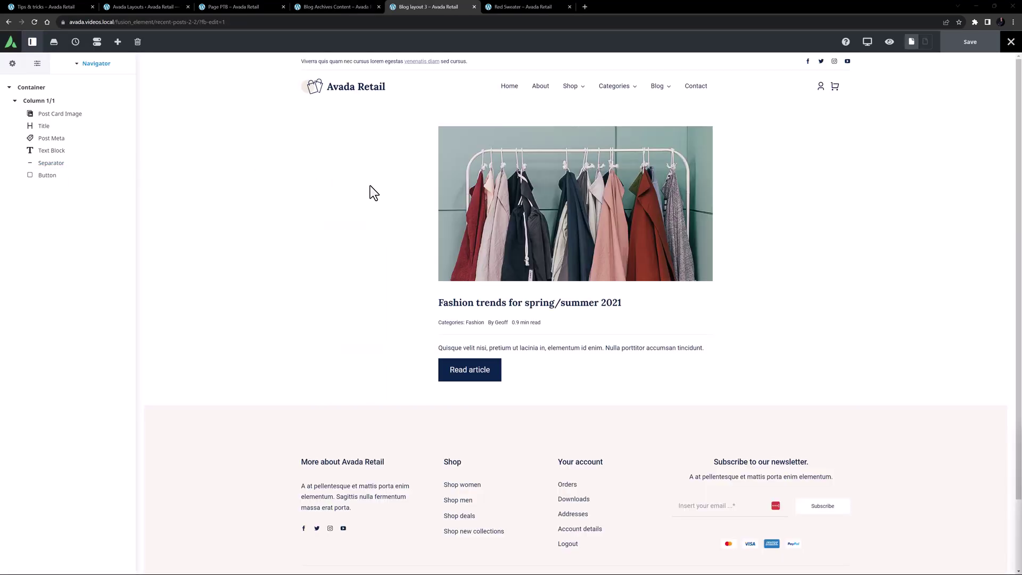
left_click(566, 208)
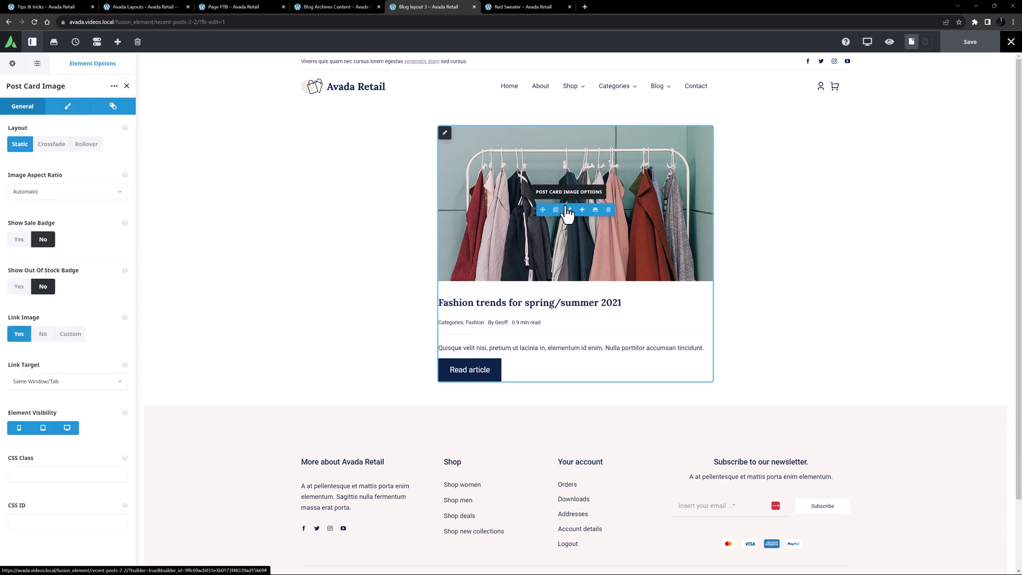
left_click(569, 306)
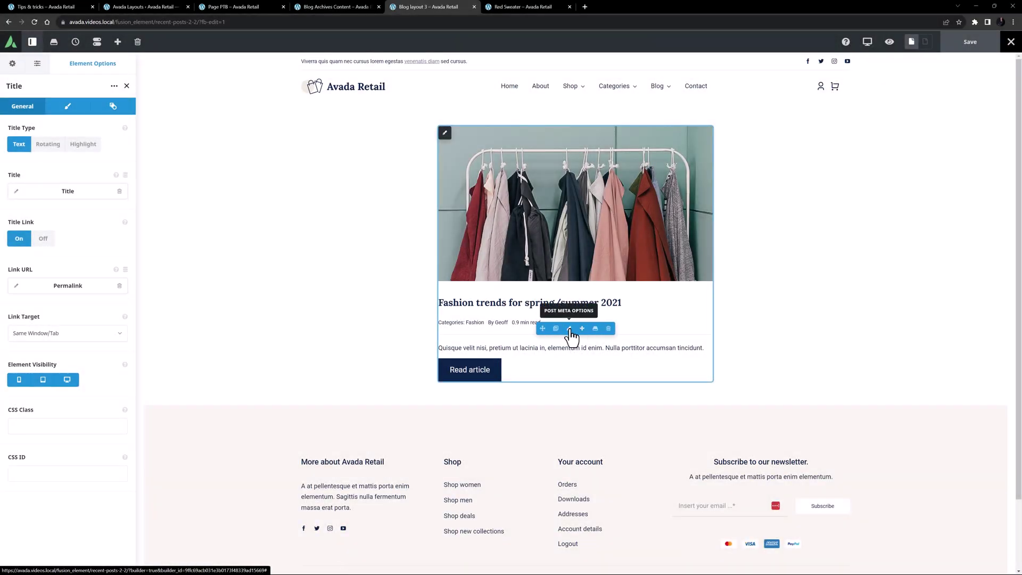
left_click(569, 330)
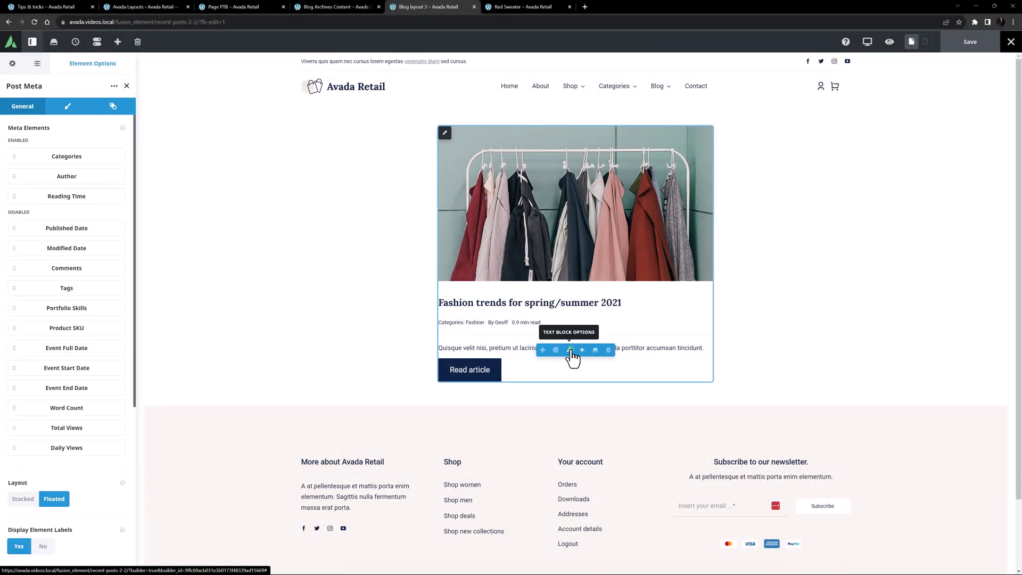
left_click(569, 351)
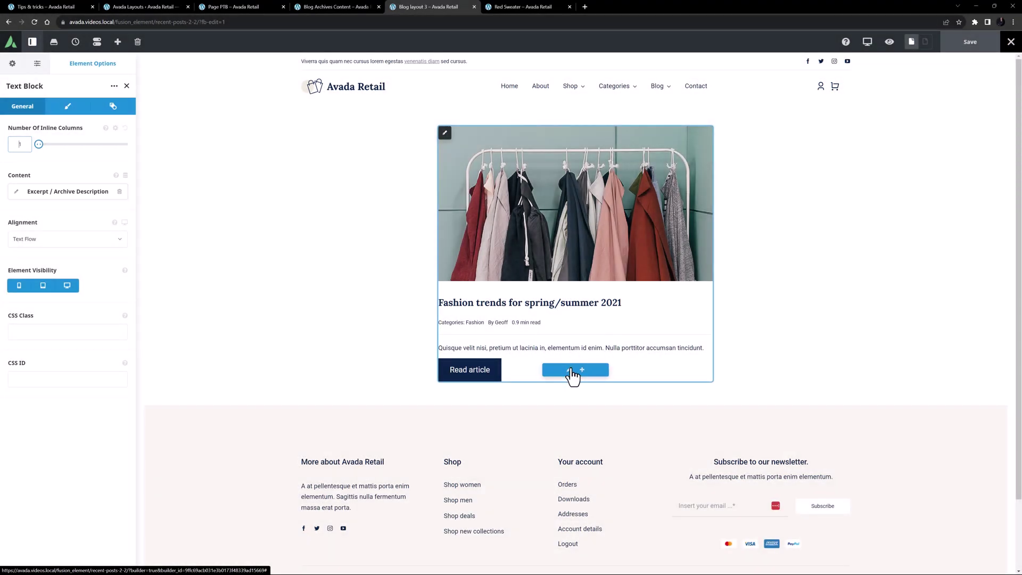
left_click(569, 369)
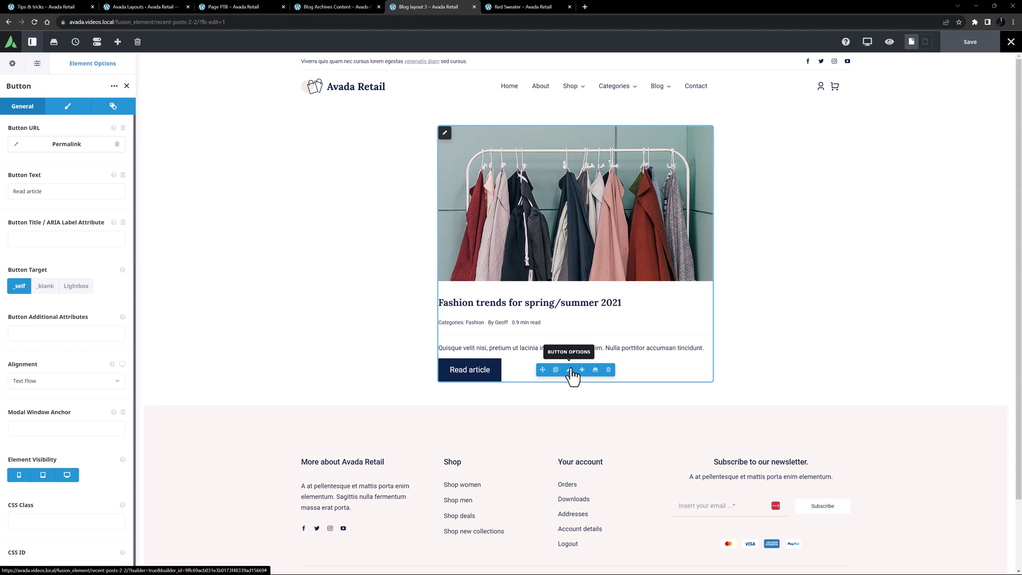
Reload the Tips & tricks archive to check its new layout, then view the Red Sweater product page
left_click(54, 6)
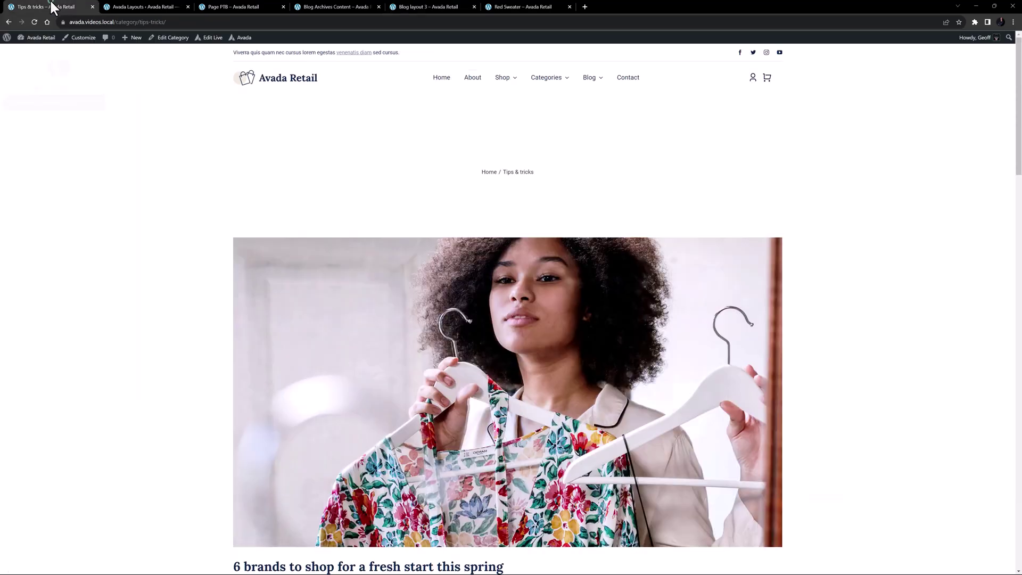
left_click(32, 23)
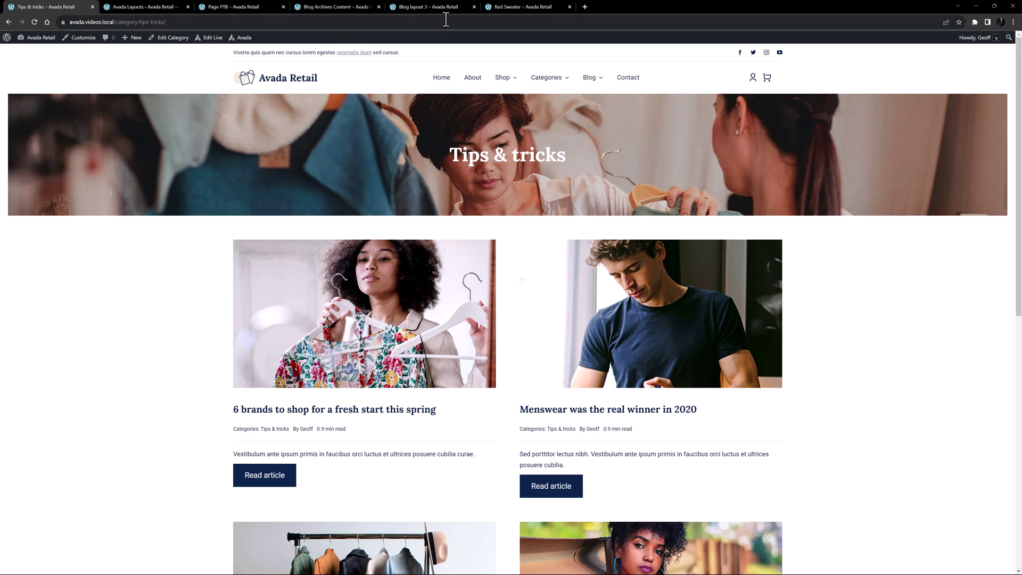
left_click(520, 6)
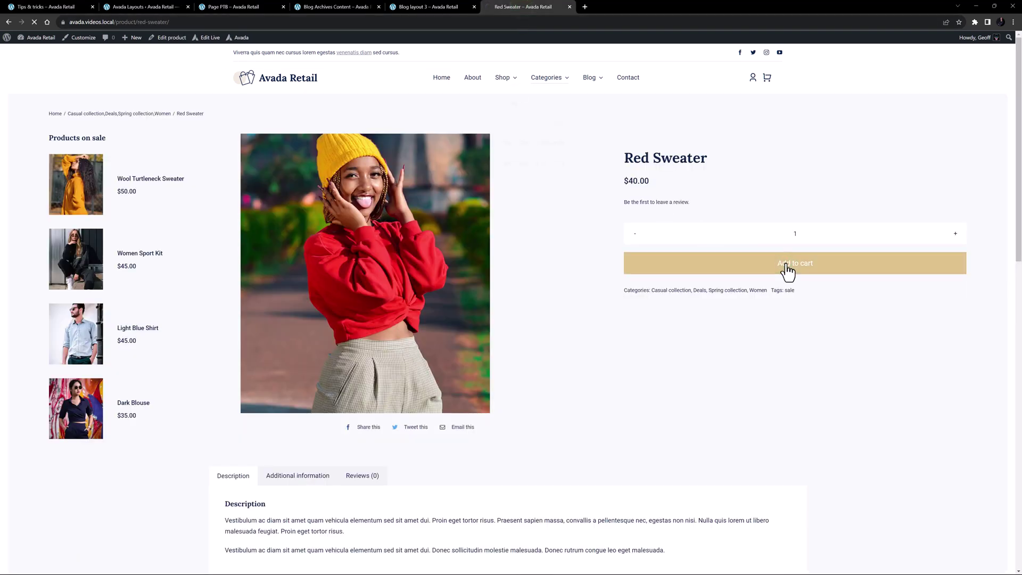
Reload the Tips & tricks archive so its banner shows the 20%-off cart promo
left_click(32, 8)
left_click(34, 23)
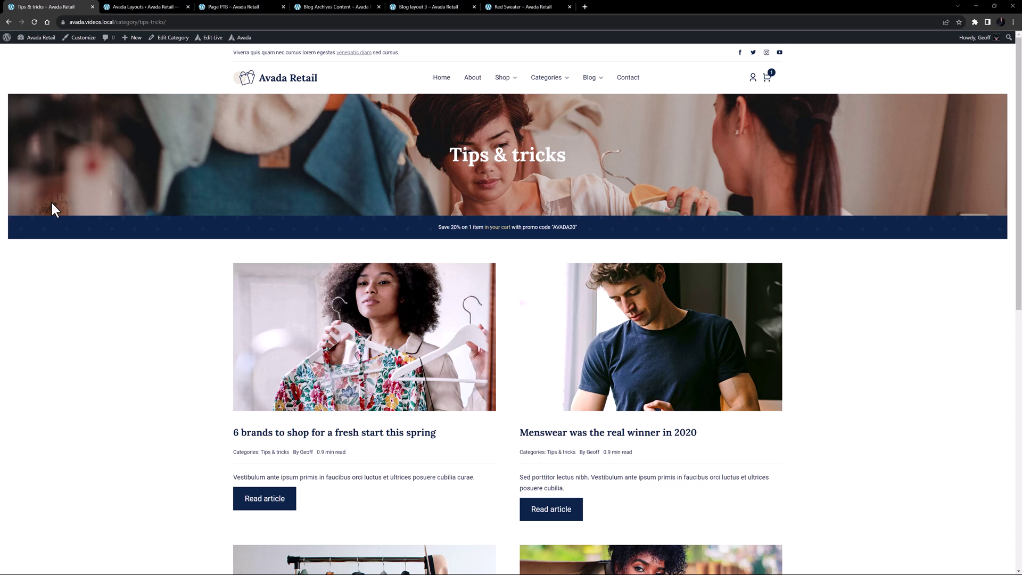
Go to the category/fashion/ address to load the Fashion category archive
left_click(136, 21)
type("https://avada.videos.local/category/fashion/")
key("Return")
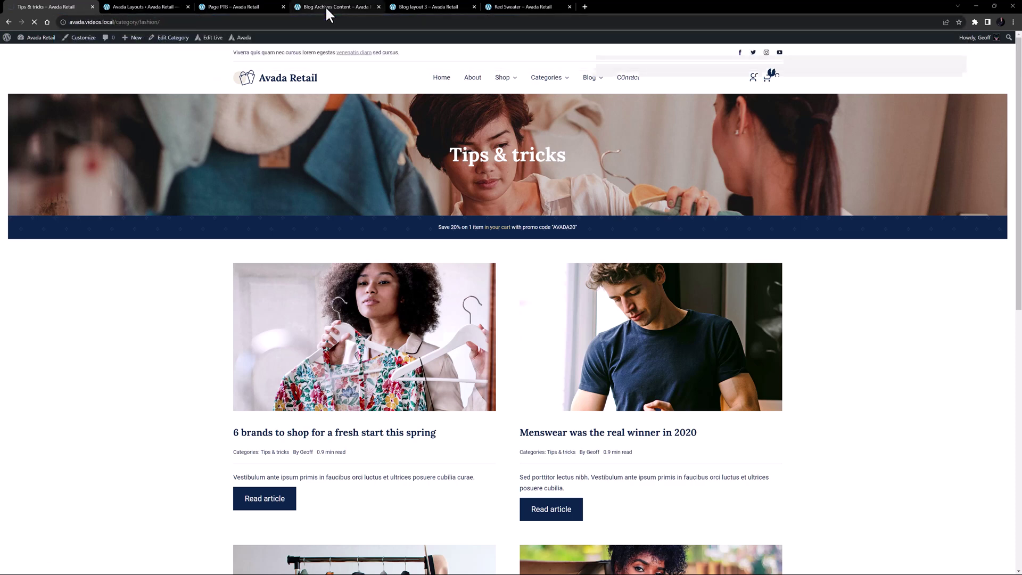